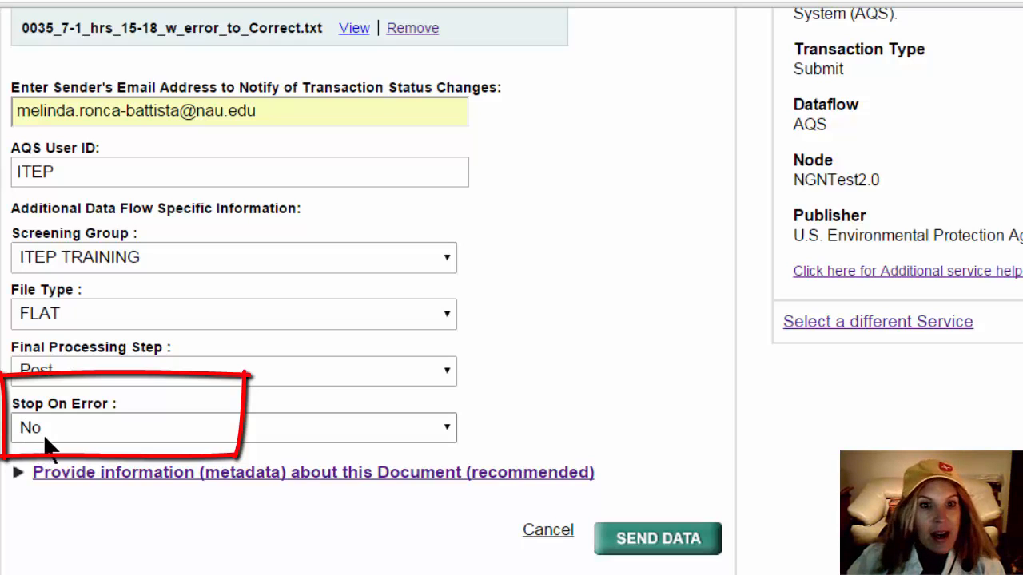
Send 0035_7-1_hrs_15-18_w_error_to_Correct.txt with Post as the final processing step, and refresh its transaction status in the activity list.
click(68, 367)
click(67, 368)
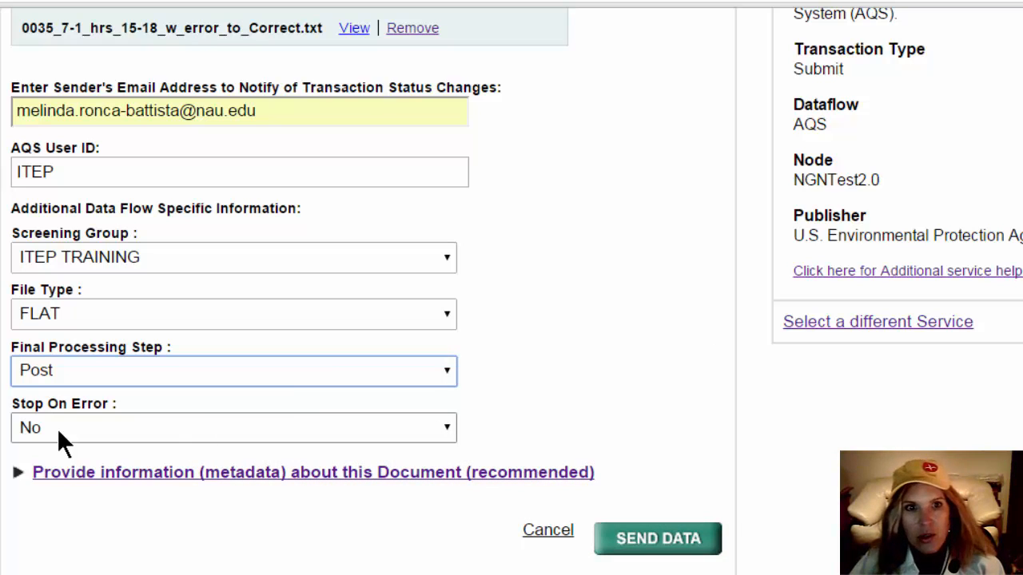
click(639, 560)
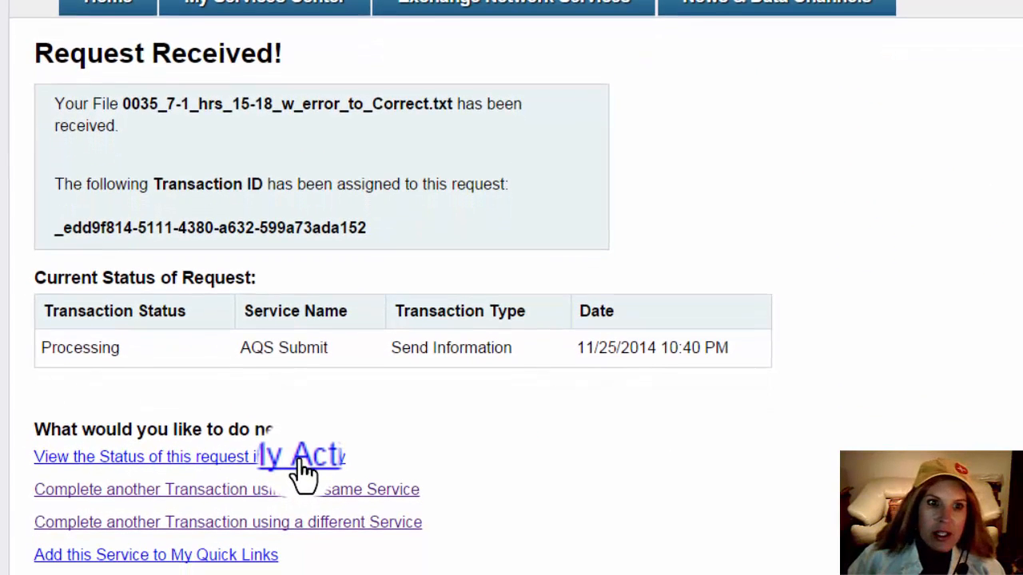
click(301, 528)
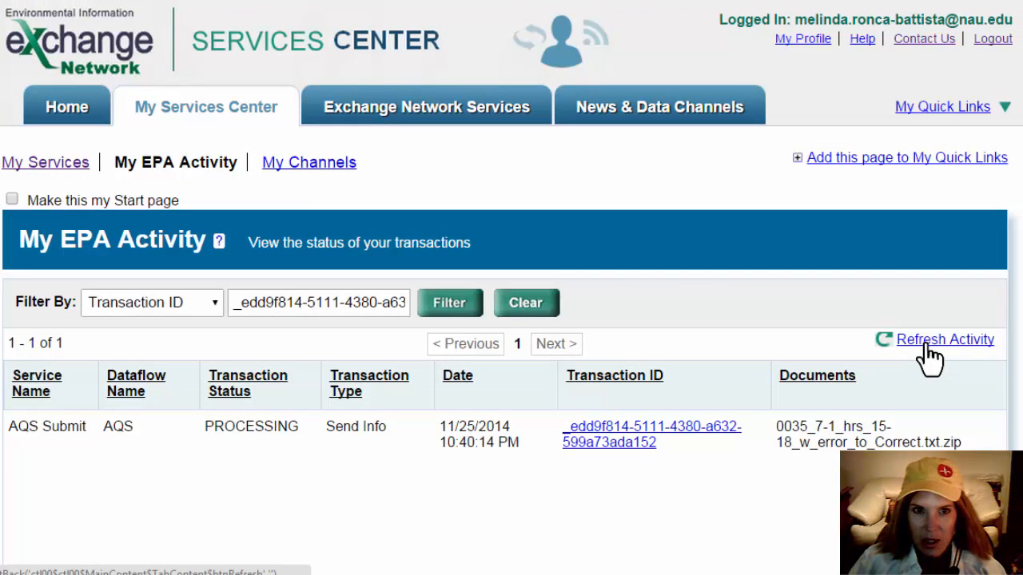
click(929, 344)
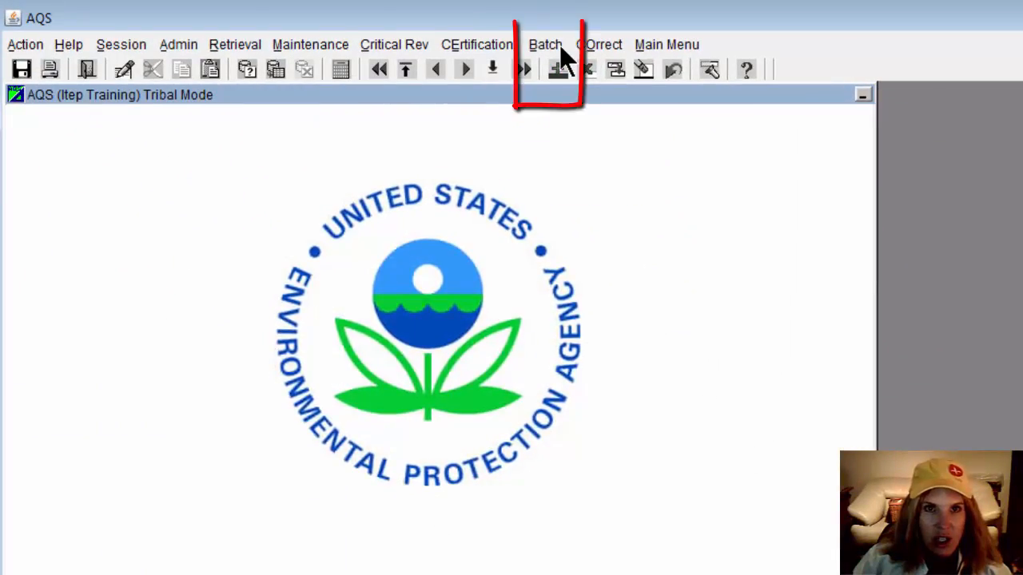
Switch to AQS and examine the newest batch submission's full file name and its load and post record counts.
click(559, 45)
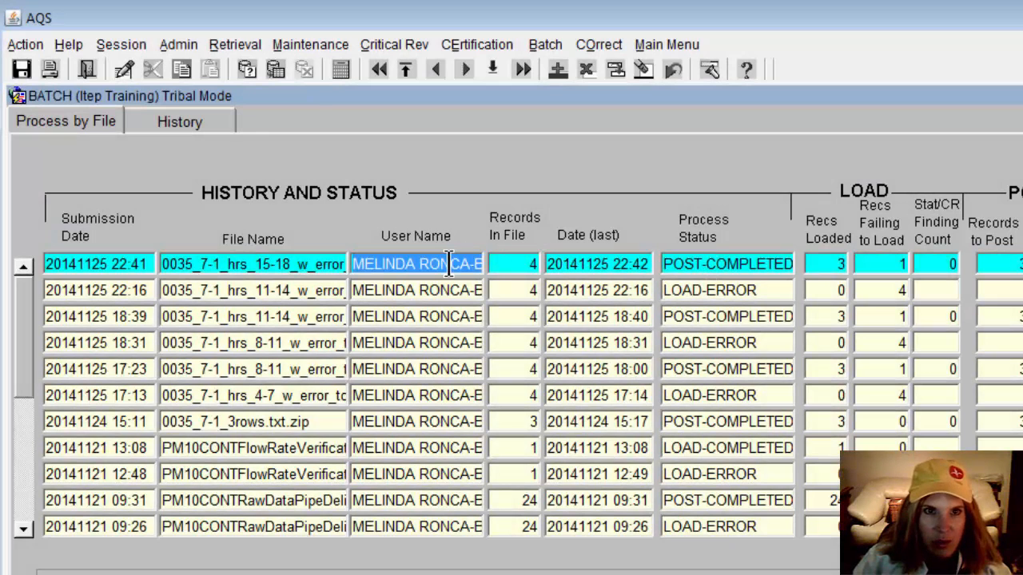
click(297, 264)
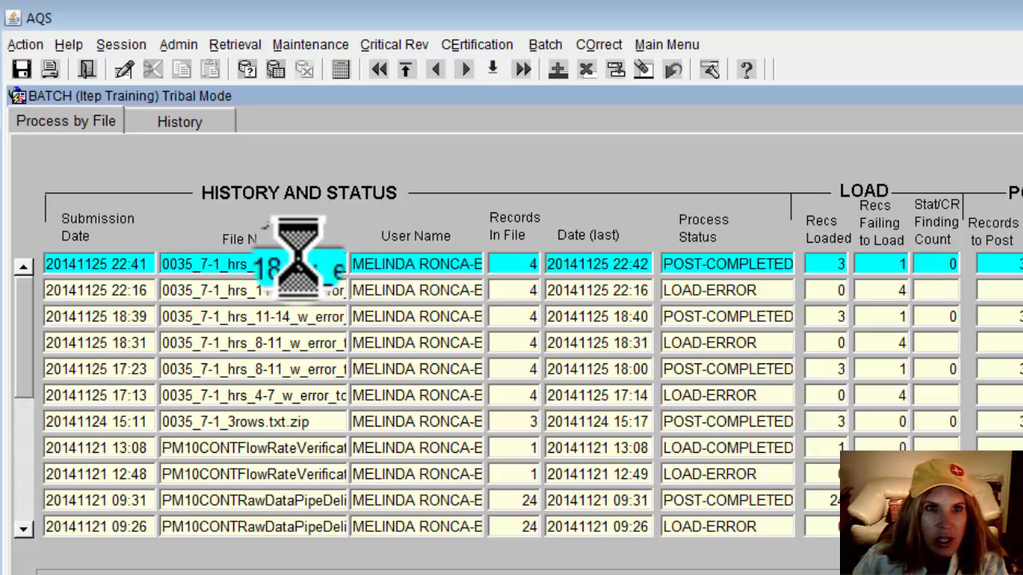
key(Right)
key(Right)
key(Right)
key(Right)
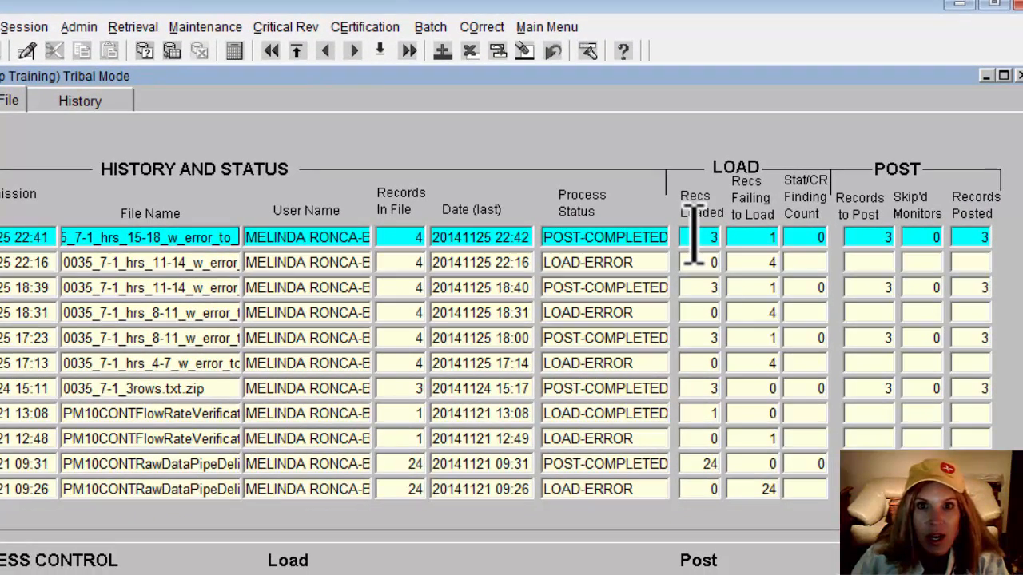
click(864, 239)
click(973, 239)
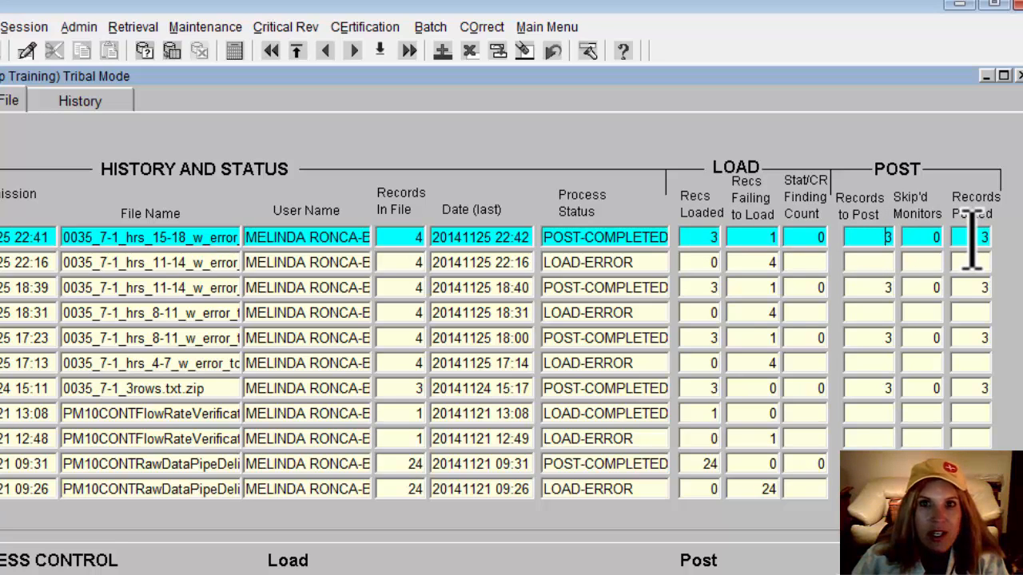
click(751, 238)
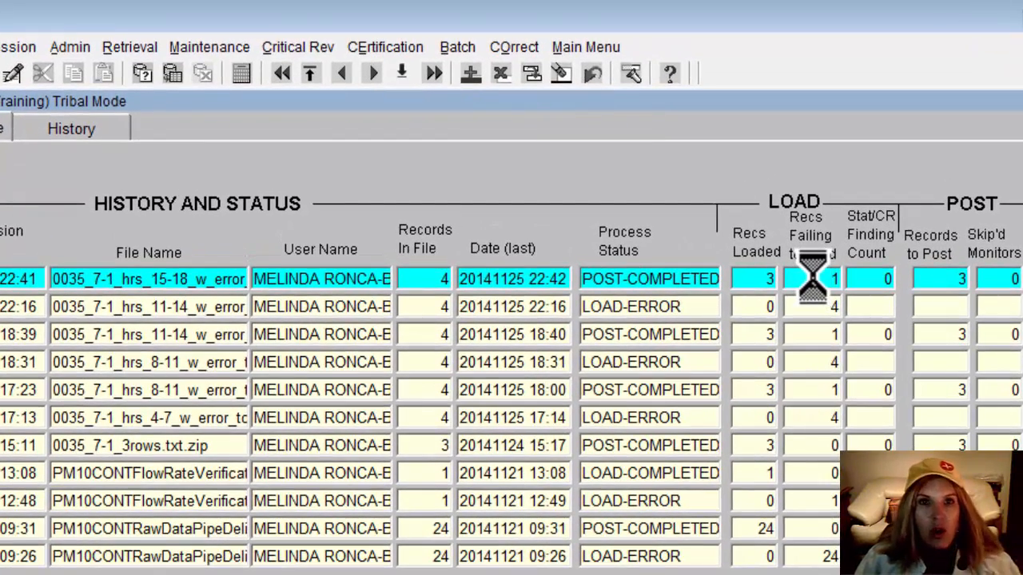
Open the raw data correction form and query all staging table records for the screening group.
click(505, 48)
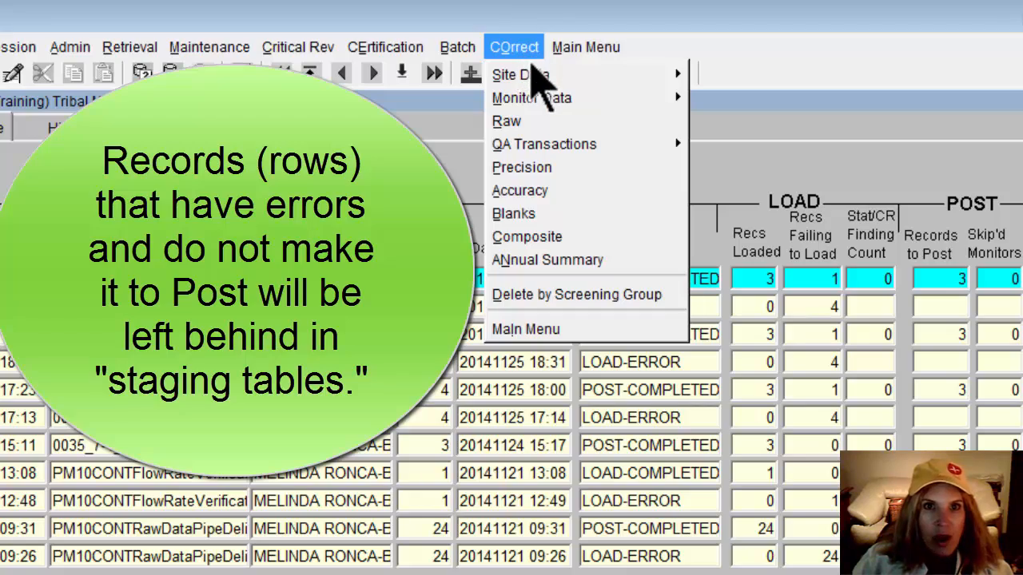
click(539, 122)
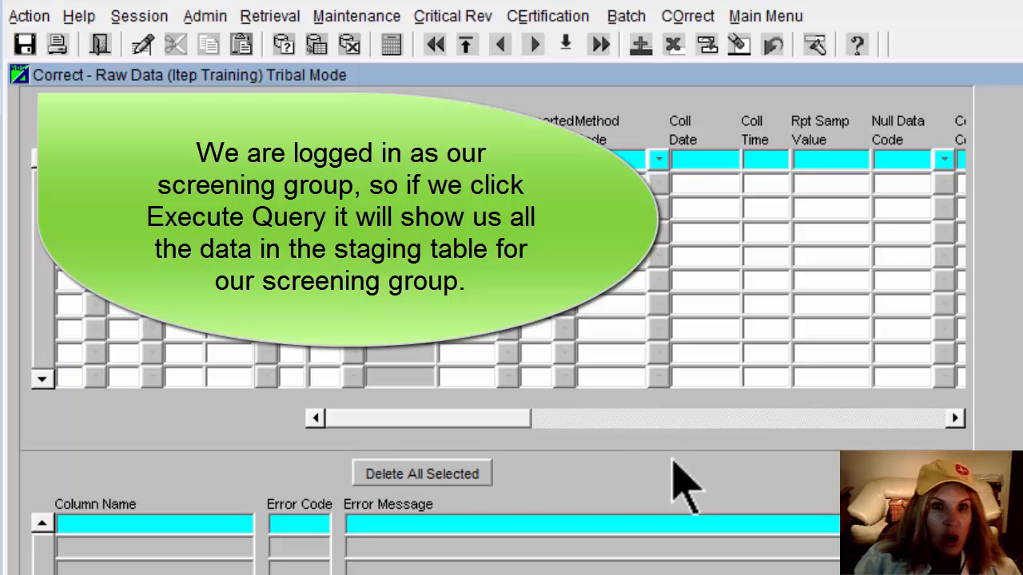
click(318, 47)
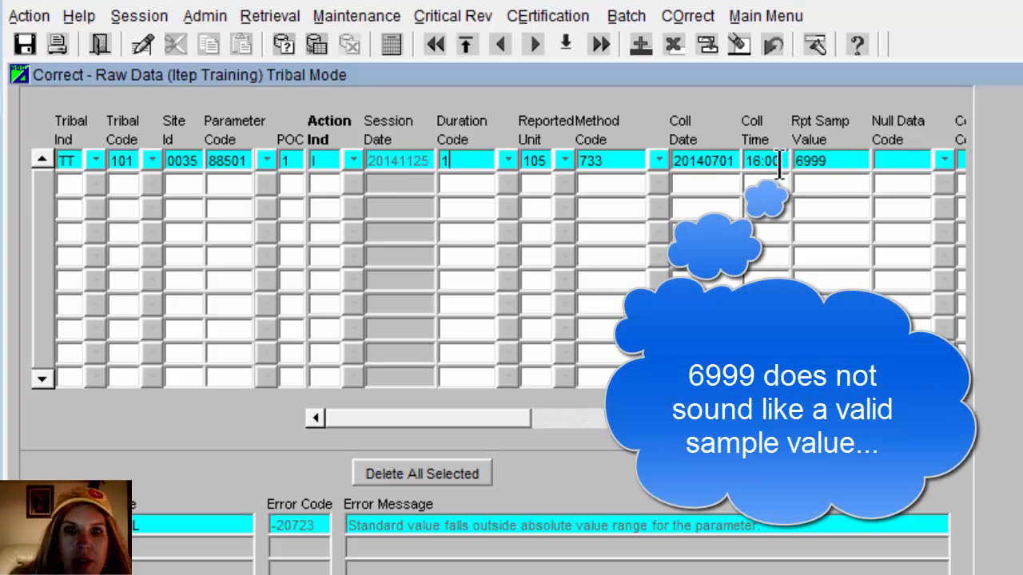
Clear the reported sample value of the 16:00 raw data record and set its null data code to AN, Machine Malfunction.
click(852, 165)
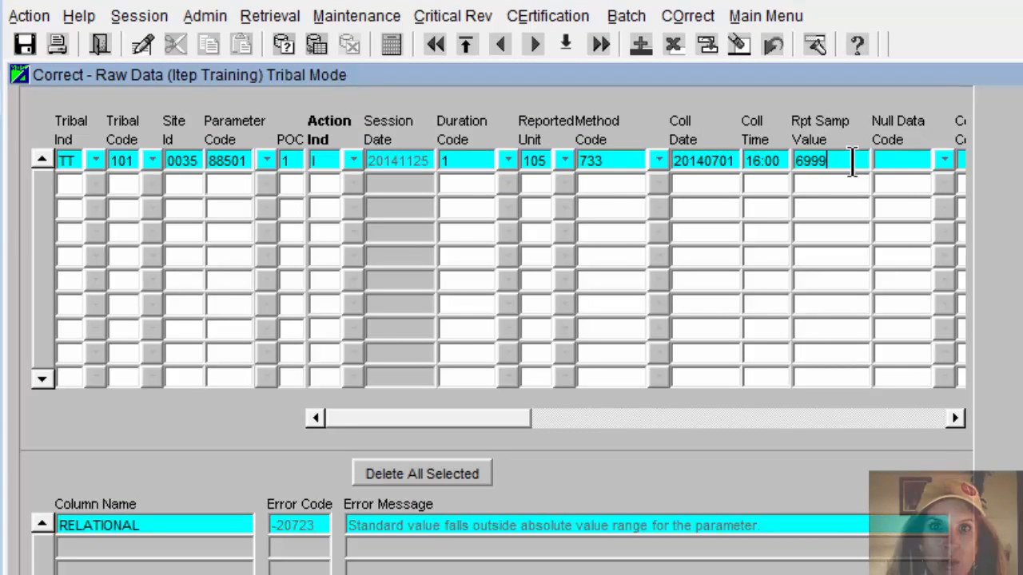
key(BackSpace)
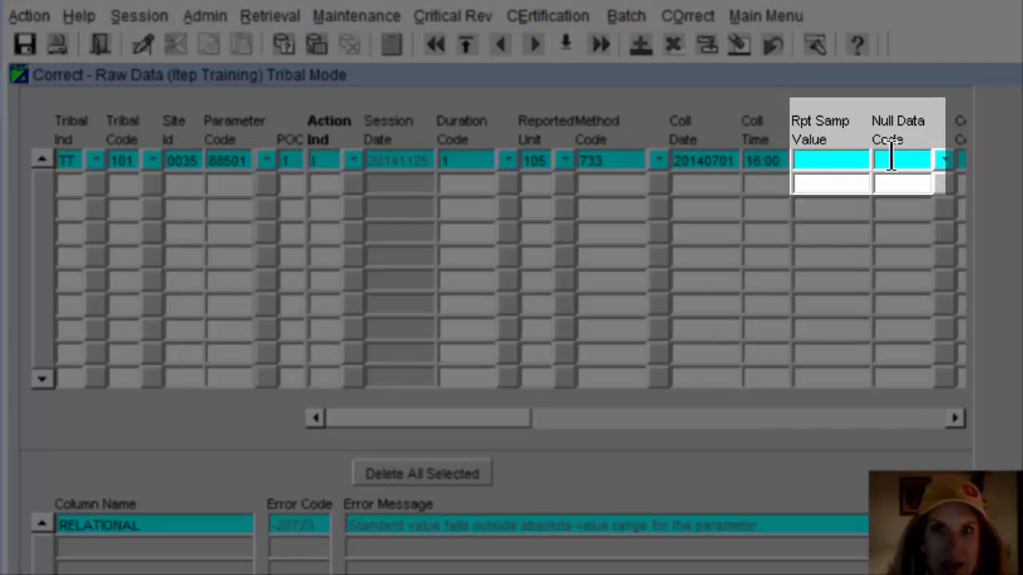
click(945, 159)
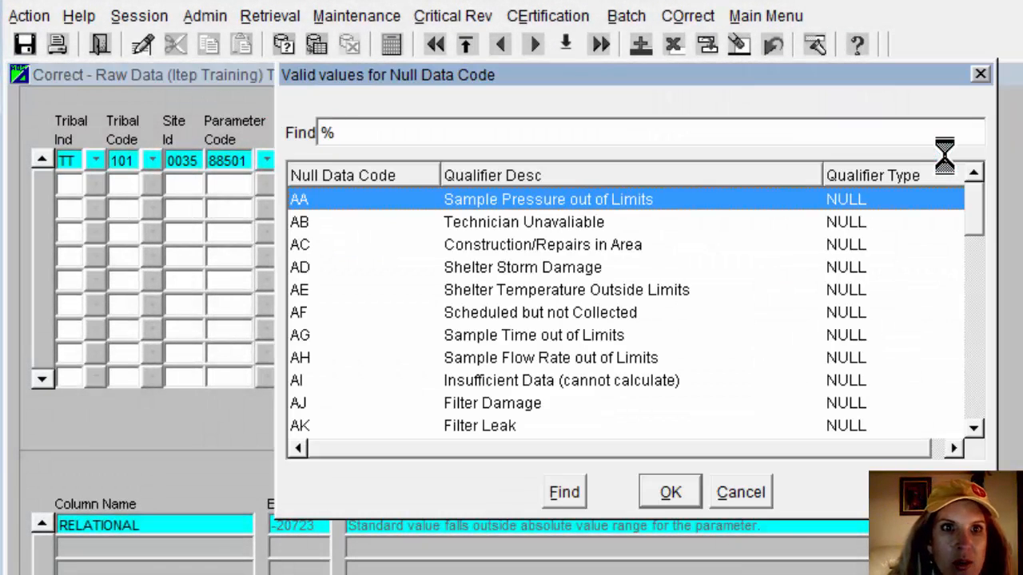
scroll(577, 411, down, 1)
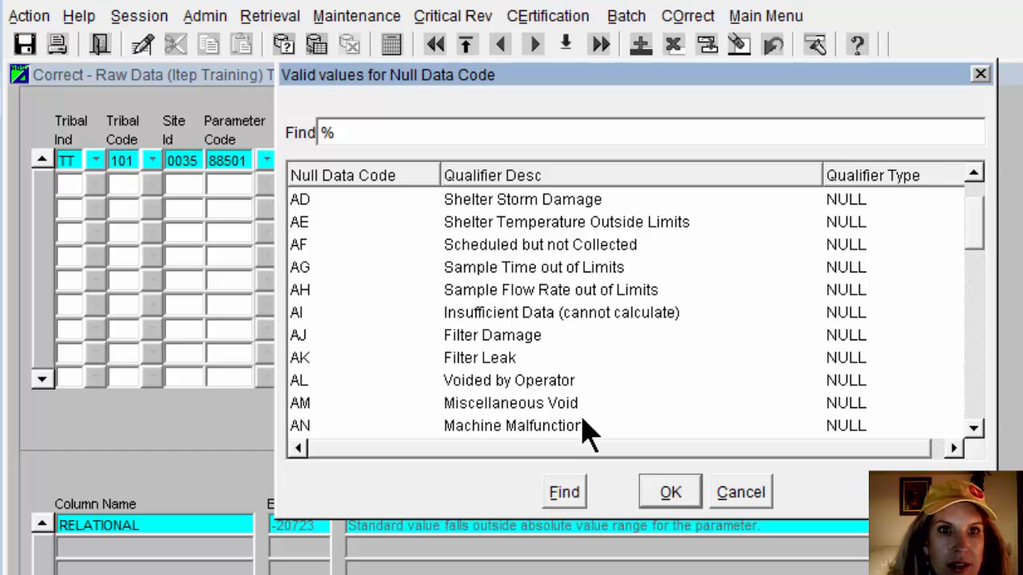
click(585, 430)
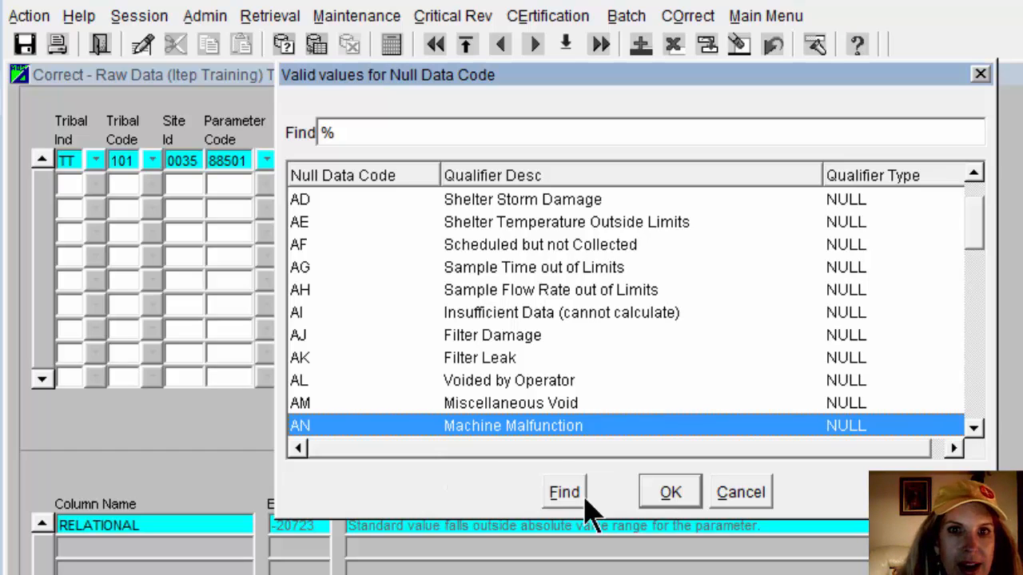
click(669, 494)
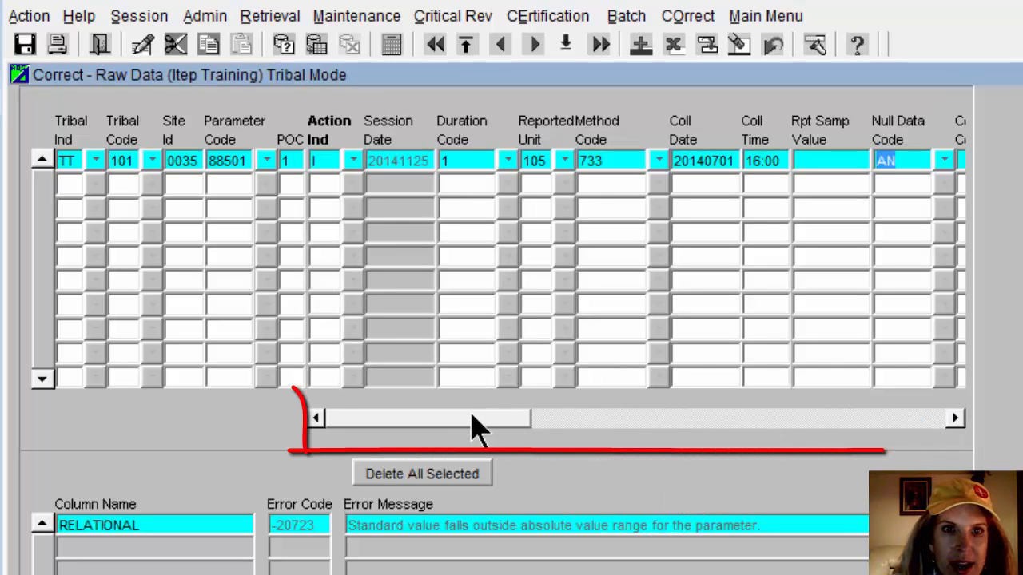
mouse_move(470, 425)
mouse_down()
mouse_move(712, 452)
mouse_move(828, 455)
mouse_move(906, 443)
mouse_move(747, 456)
mouse_move(452, 432)
mouse_up()
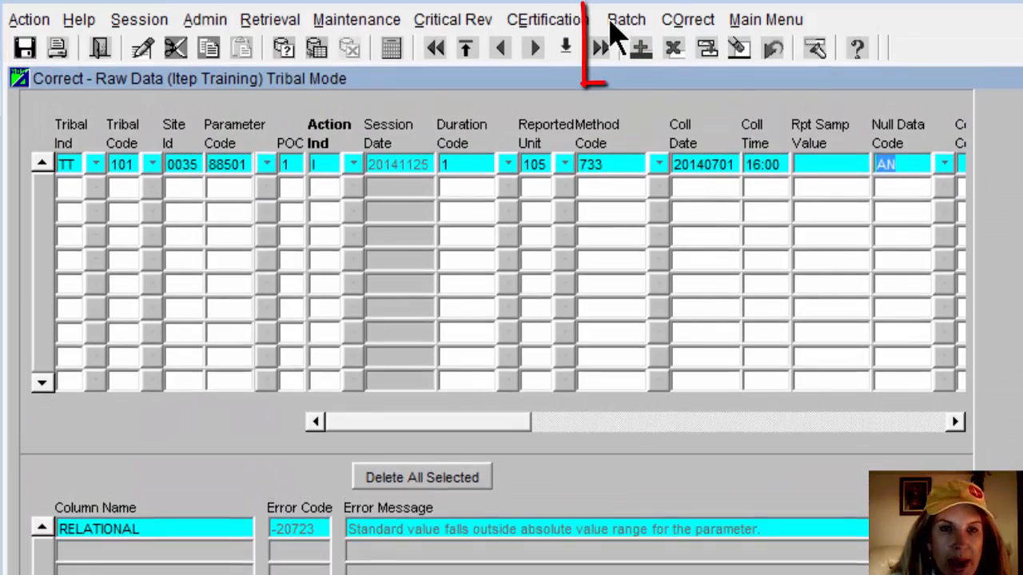
Return to batch processing and run the corrected 15-18 hour file through Load, acknowledging the job submission.
click(619, 28)
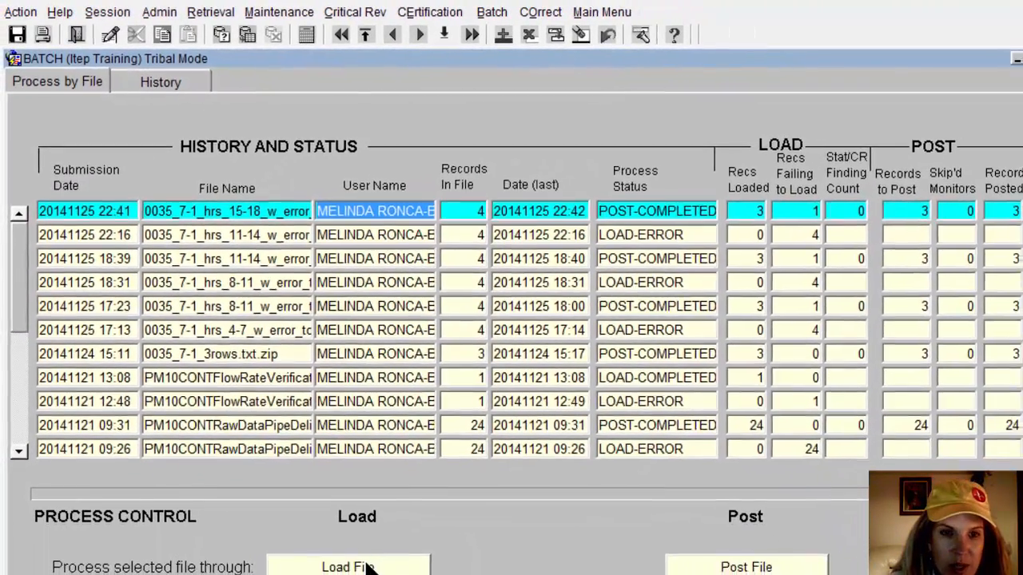
click(369, 566)
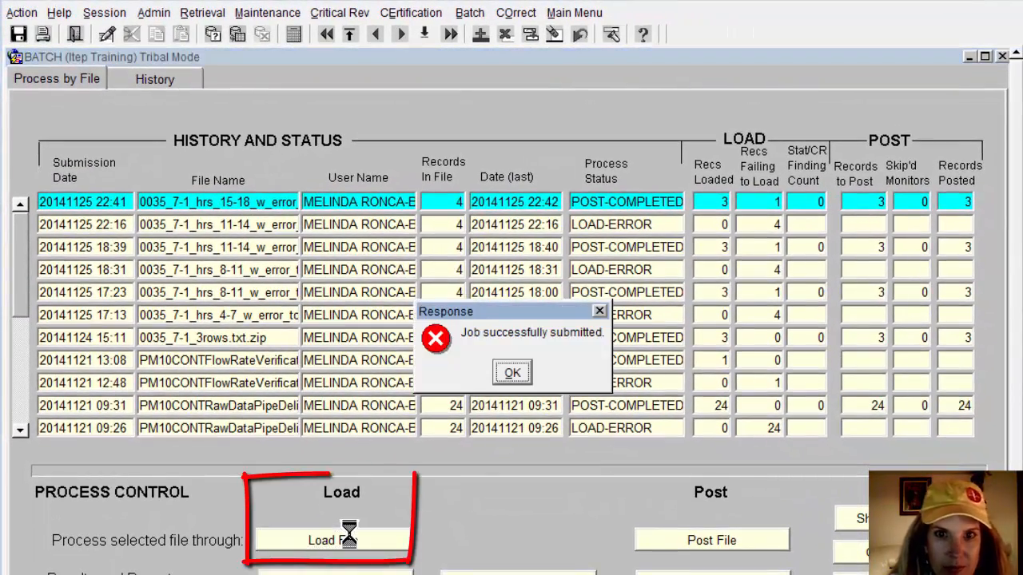
click(512, 373)
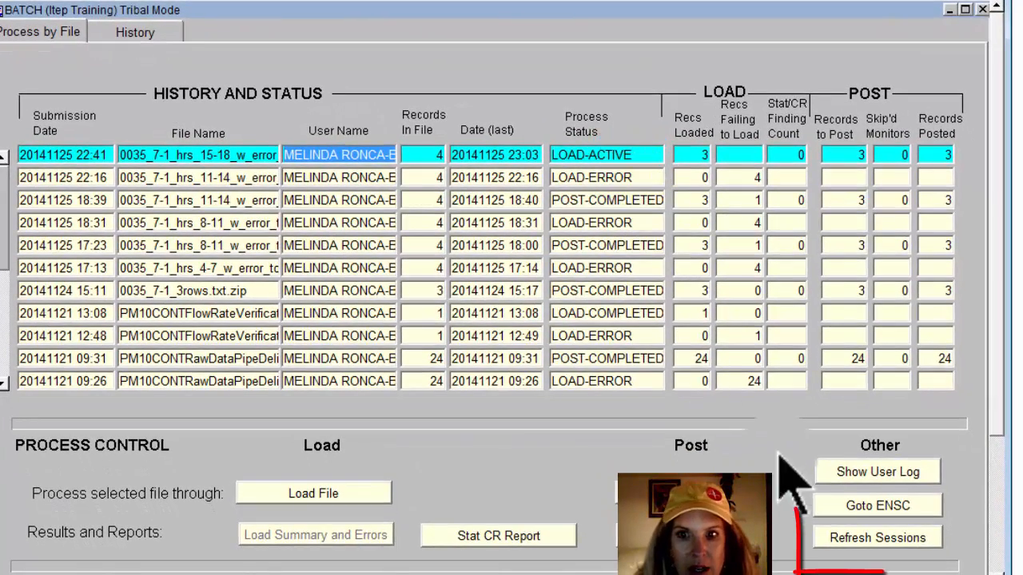
Refresh the batch sessions repeatedly to follow the reloaded file's process status.
click(863, 538)
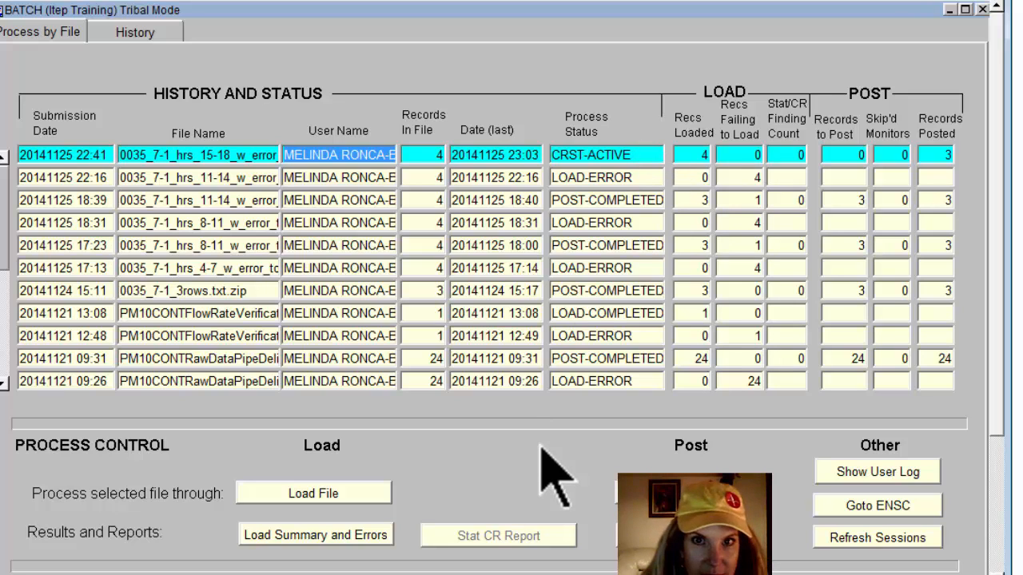
click(856, 537)
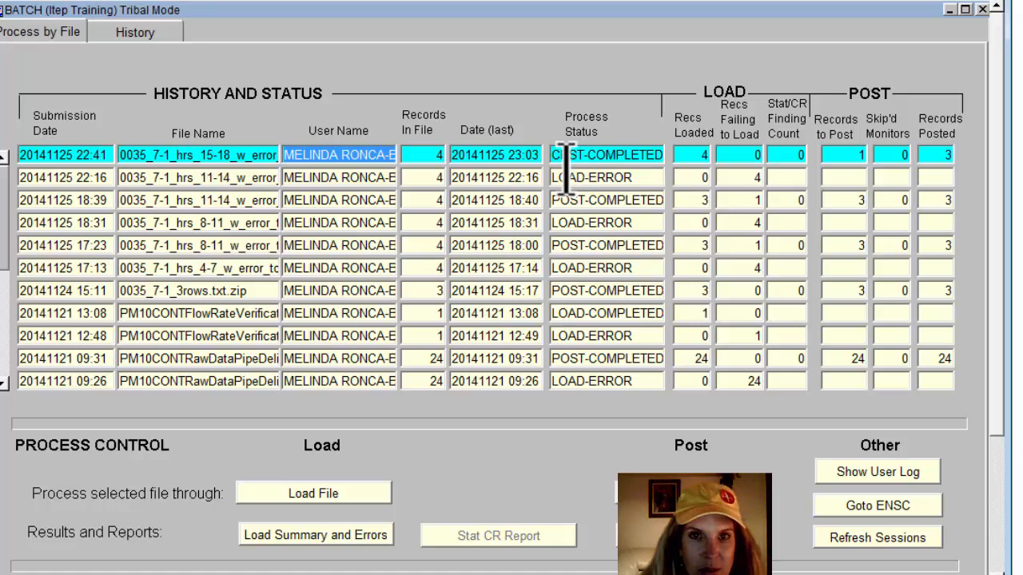
click(836, 536)
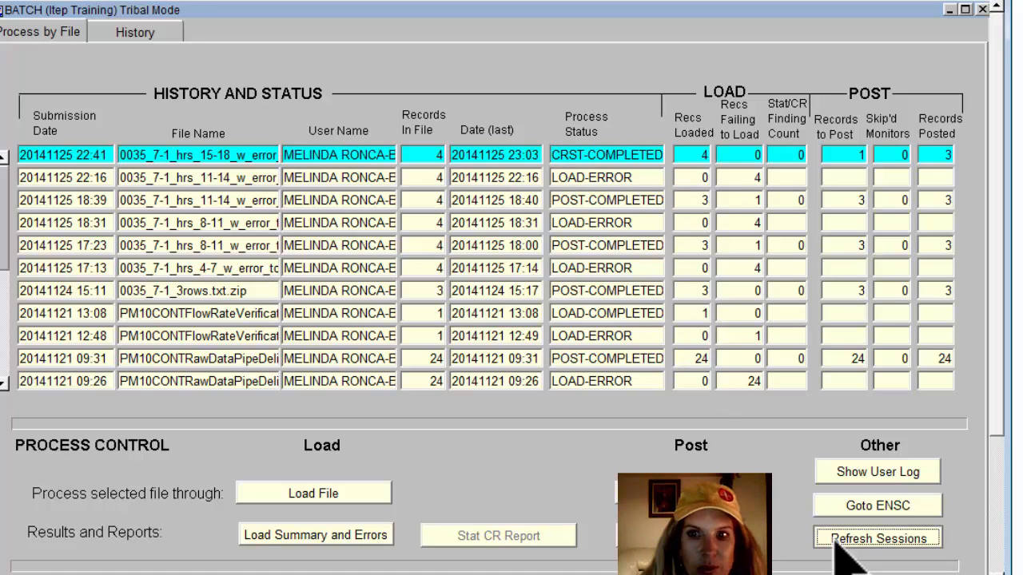
click(836, 540)
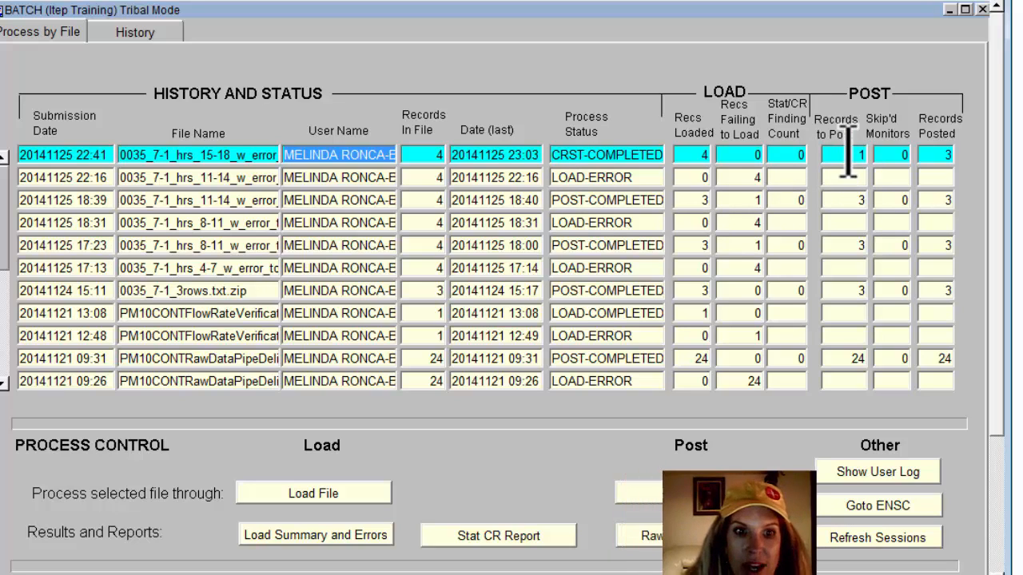
Post the reloaded 15-18 hour file, acknowledge the job submission, and refresh the sessions until posting is complete.
click(669, 496)
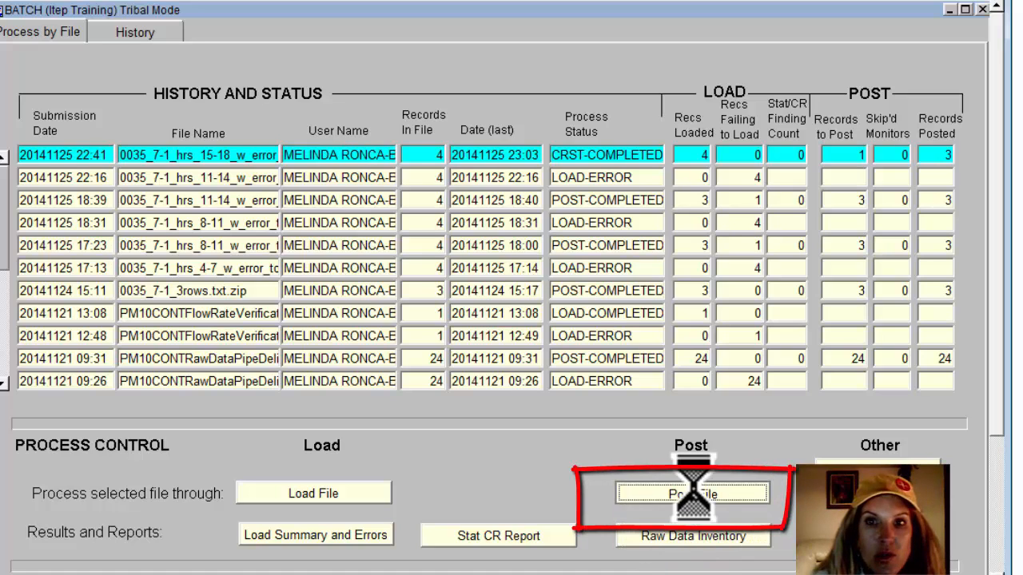
click(491, 326)
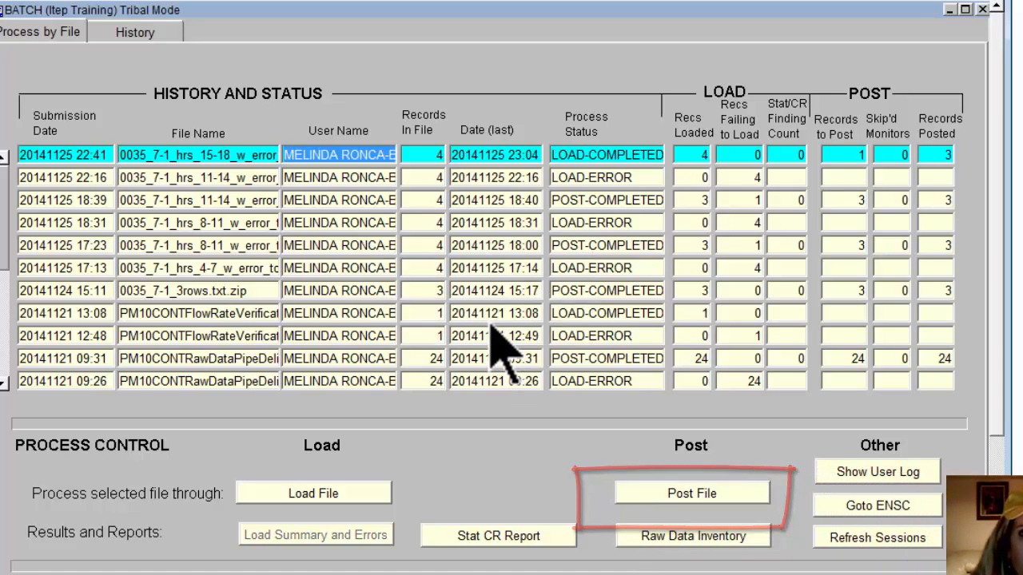
click(869, 537)
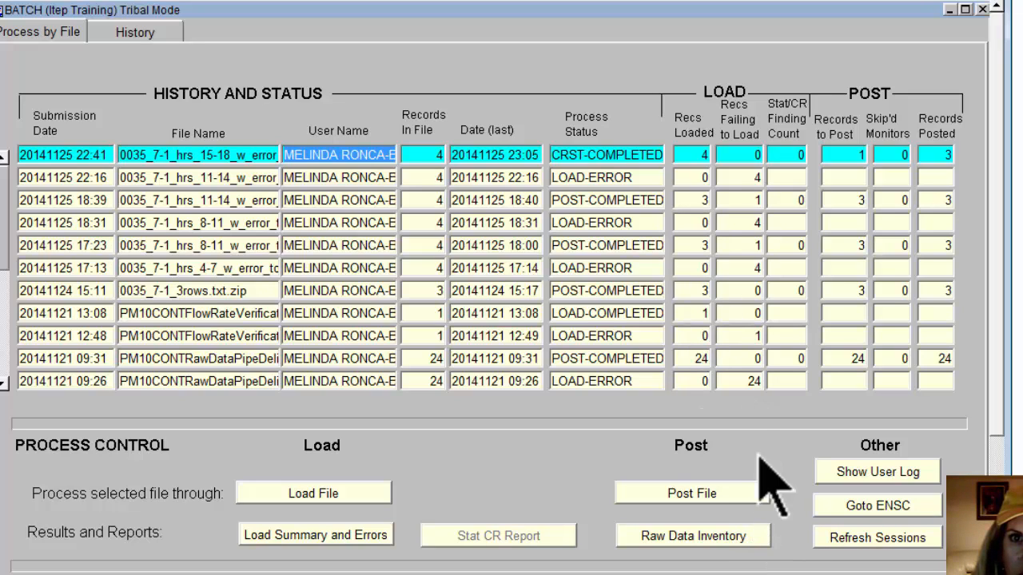
click(860, 537)
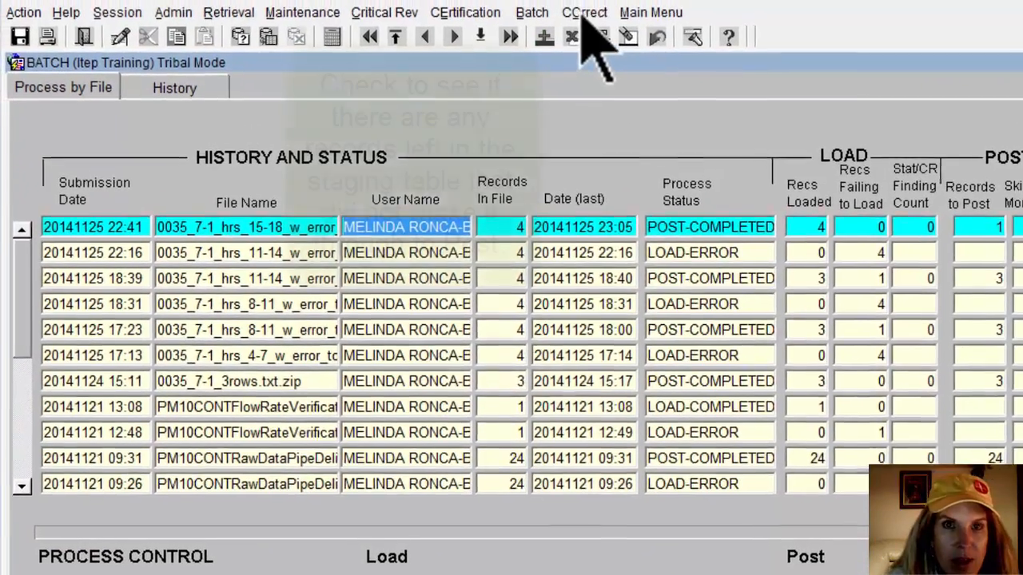
Reopen the raw data correction form and query the staging table for leftover records that did not post.
click(563, 4)
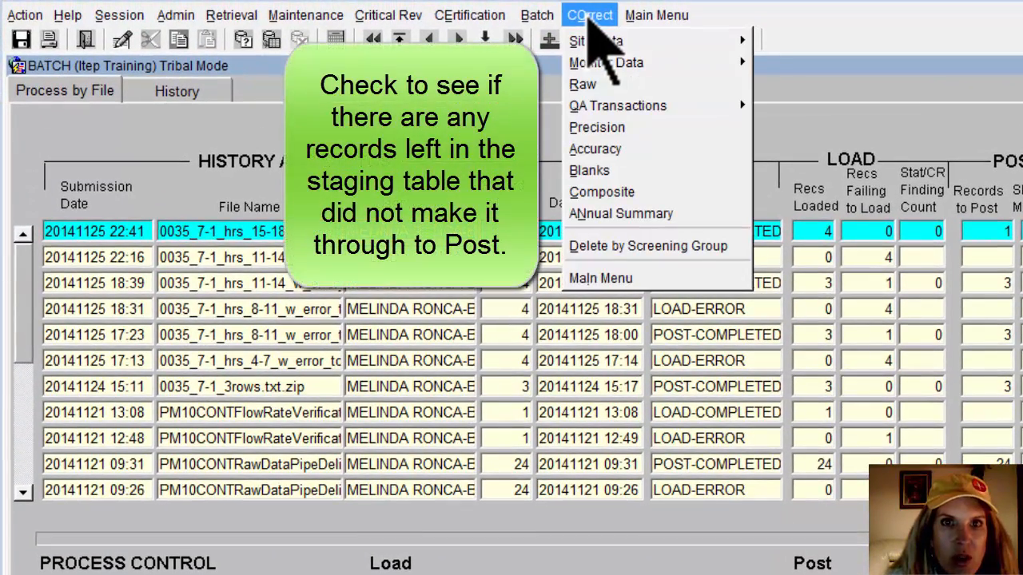
click(591, 85)
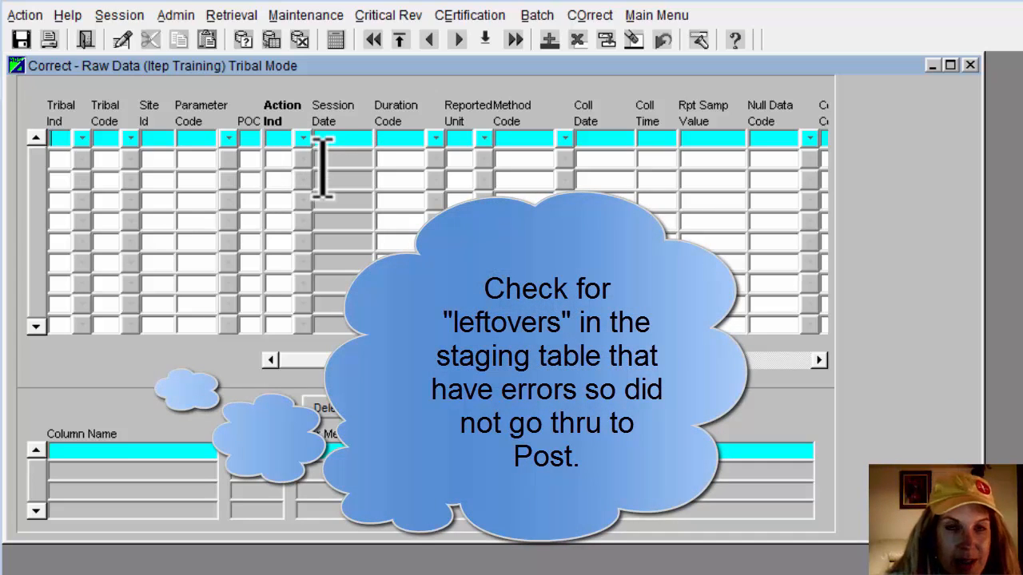
click(274, 42)
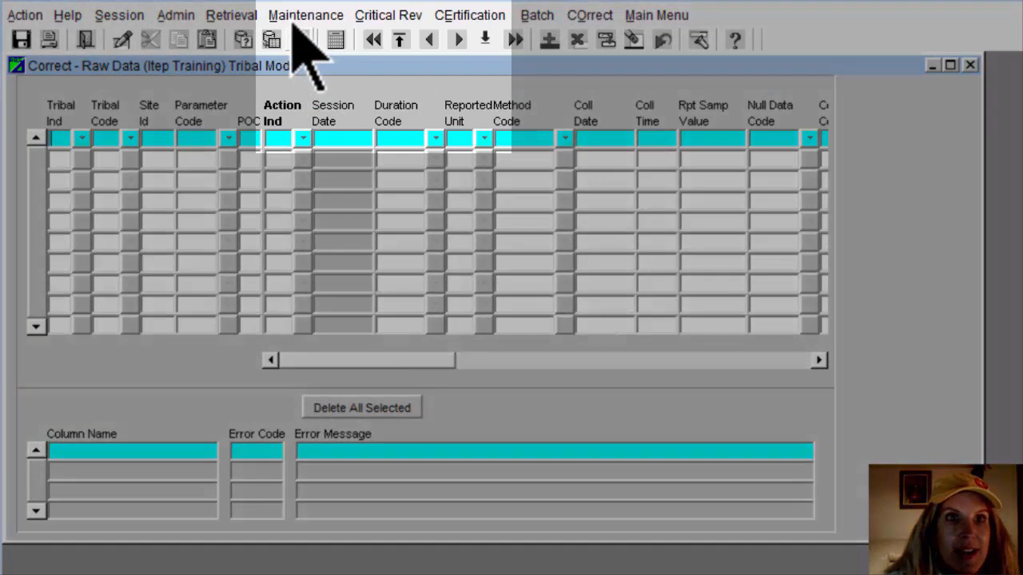
Open the raw data maintenance form for sample values and dismiss the cancelled-query message from the correction form.
click(304, 15)
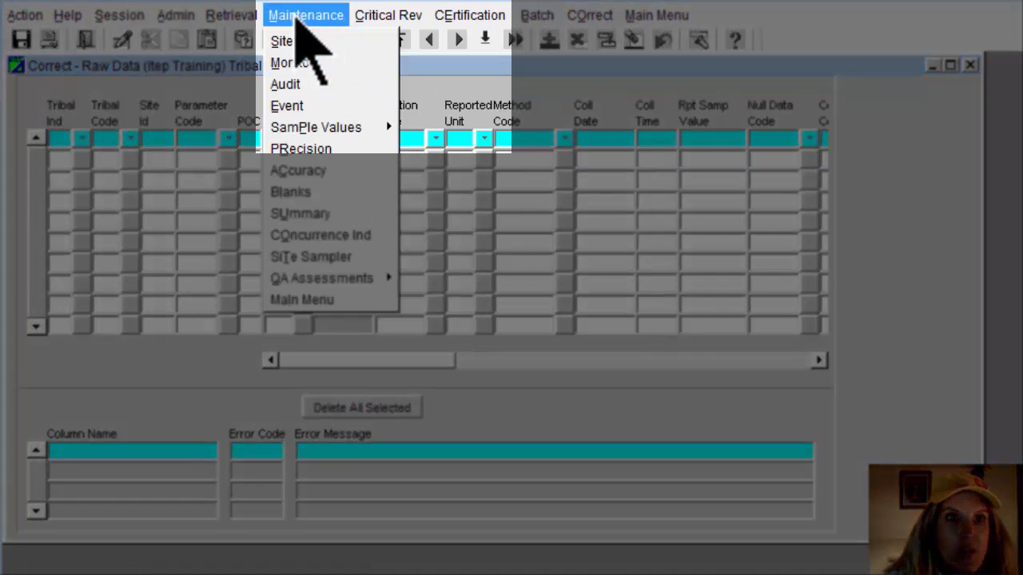
mouse_move(335, 129)
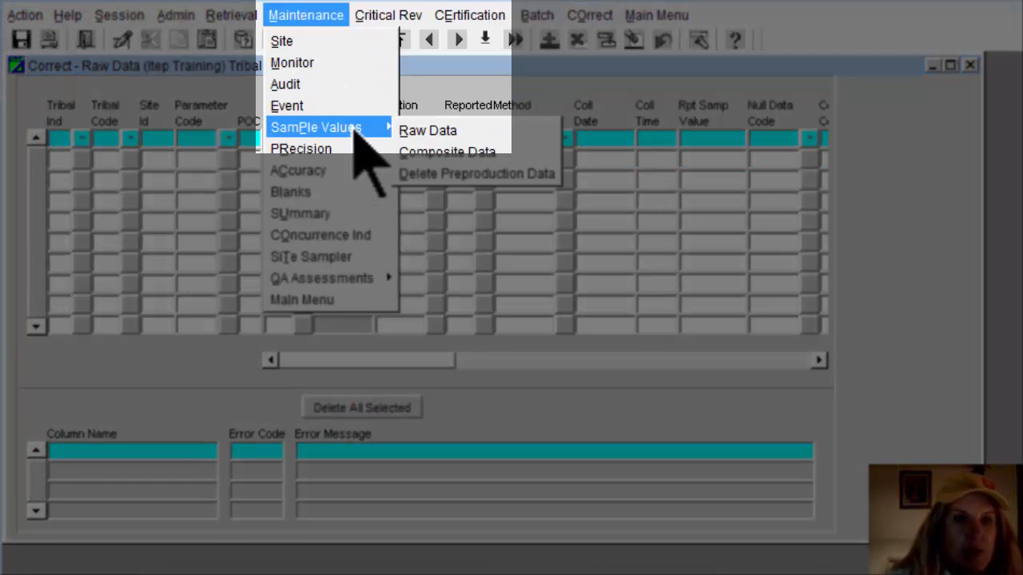
click(444, 130)
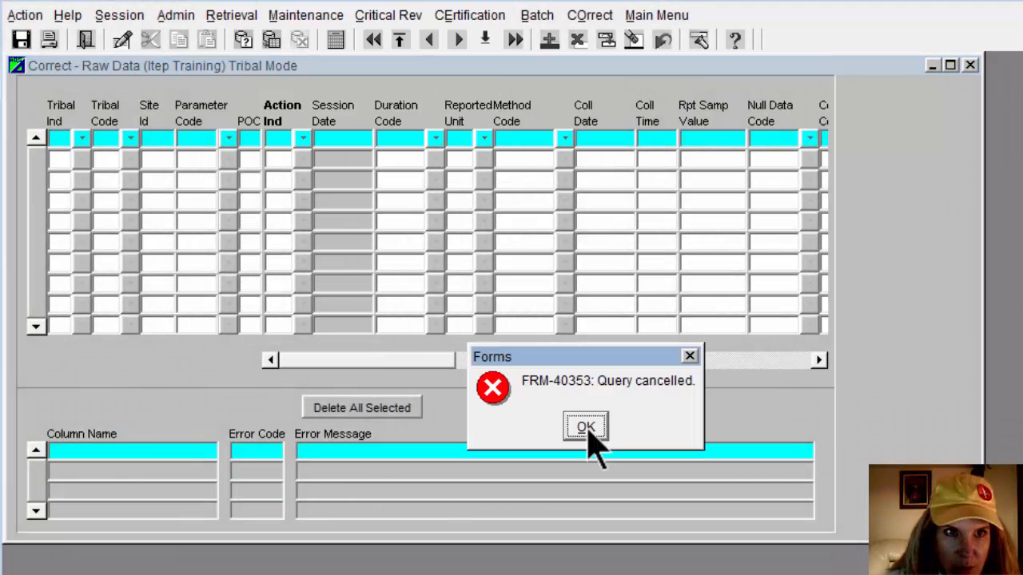
click(588, 429)
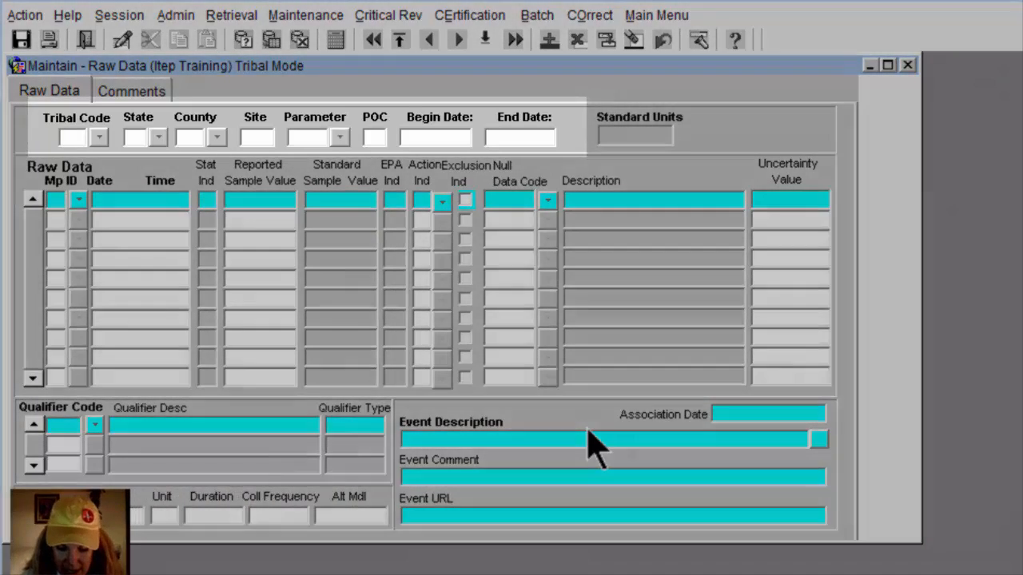
Query the posted raw data for tribal code 101, state 53 and site 0035.
text(101)
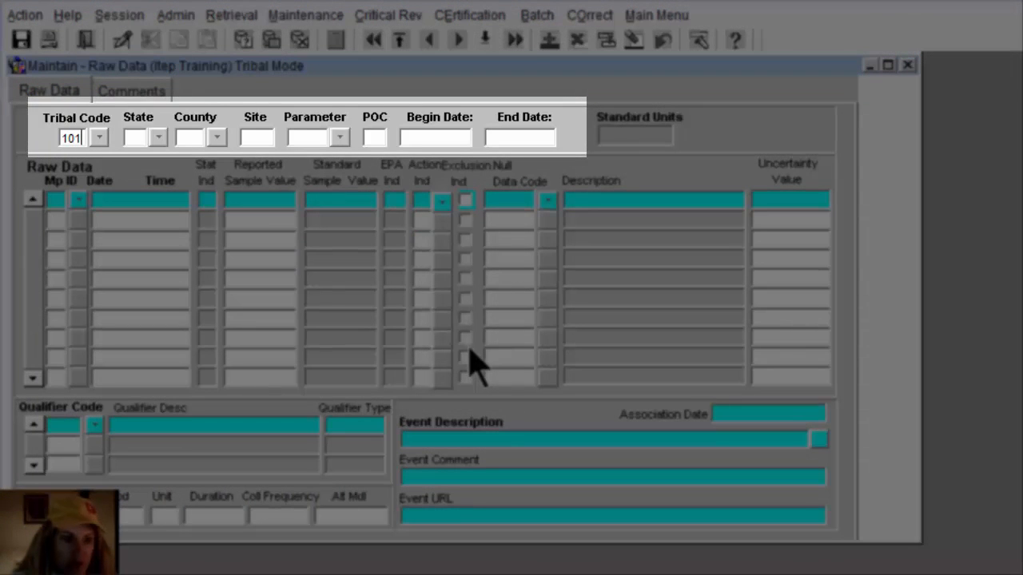
click(134, 138)
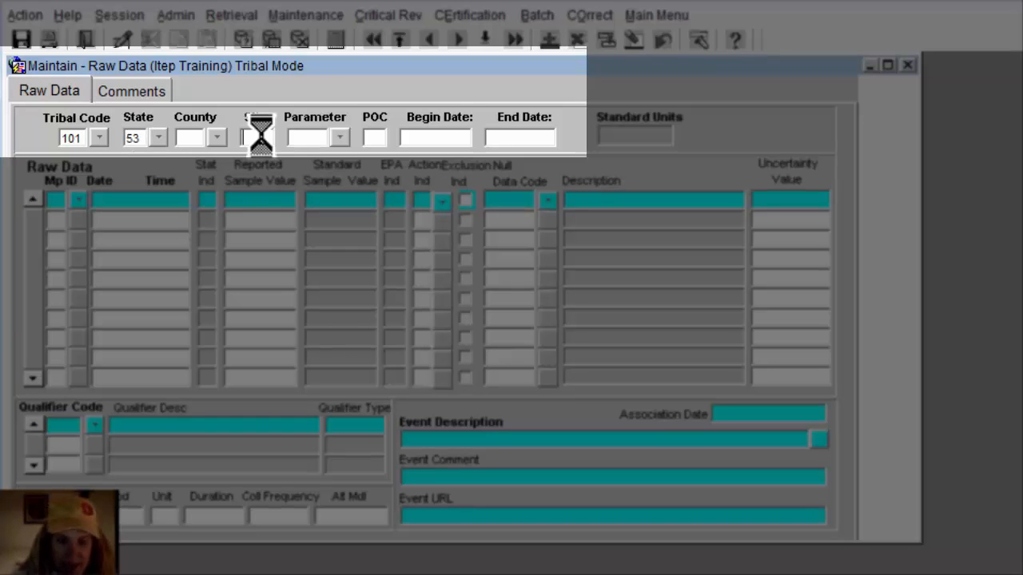
text(0035)
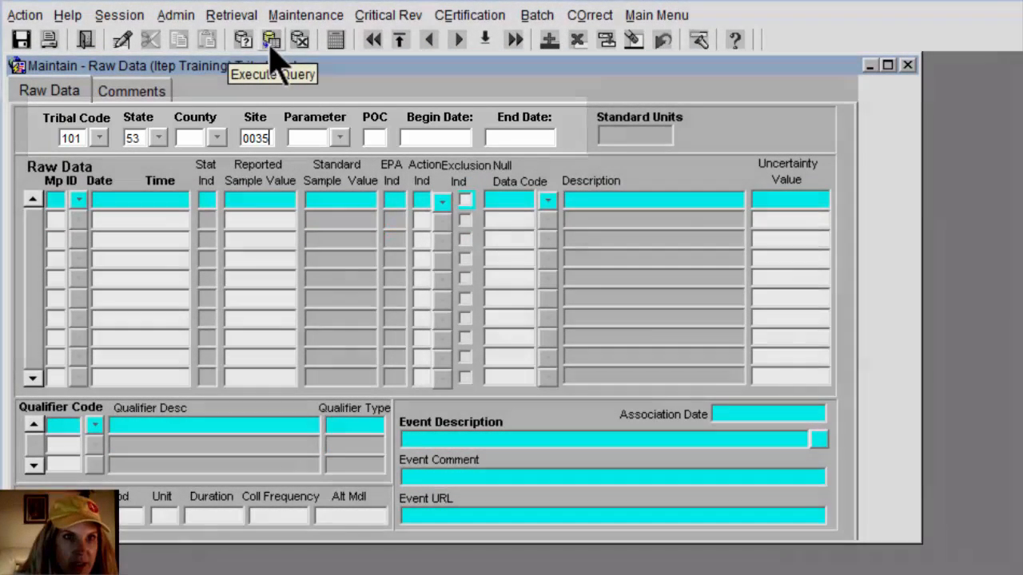
click(270, 46)
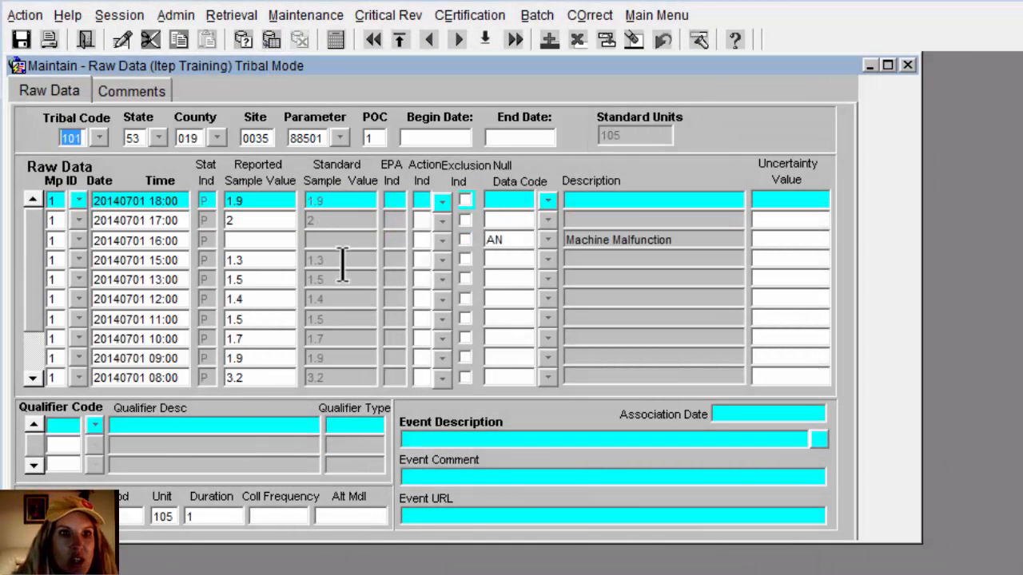